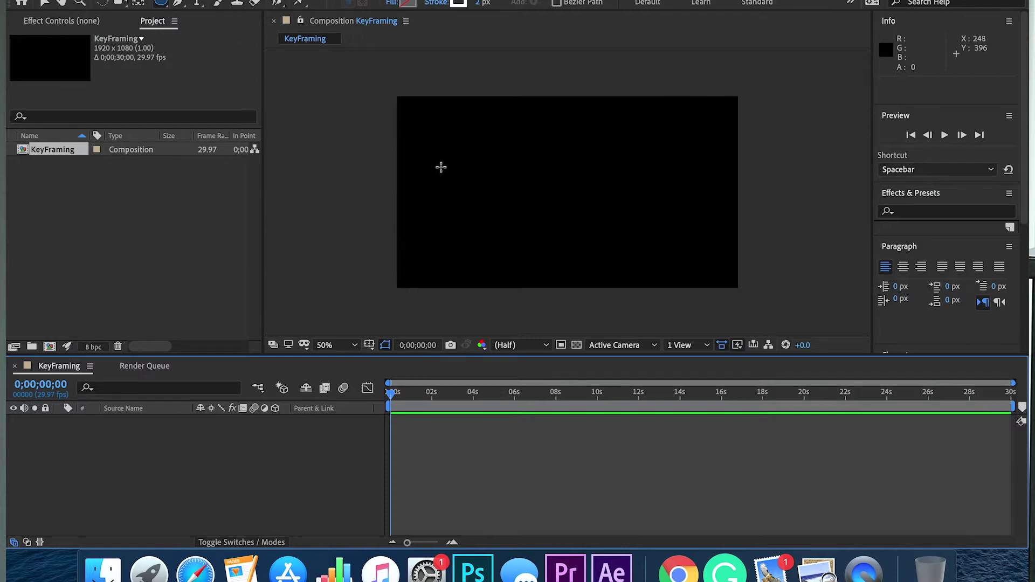
Draw a red circle in the KeyFraming composition as Shape Layer 1 and expand its Transform properties
{"action": "left_click_drag", "start_coordinate": [440, 166], "coordinate": [429, 156]}
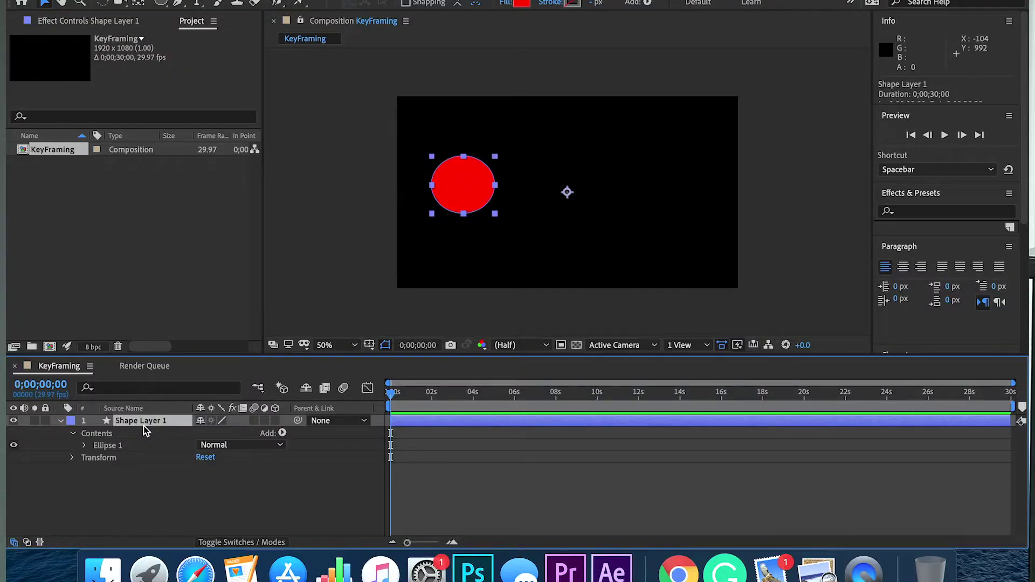
{"action": "left_click", "coordinate": [72, 458]}
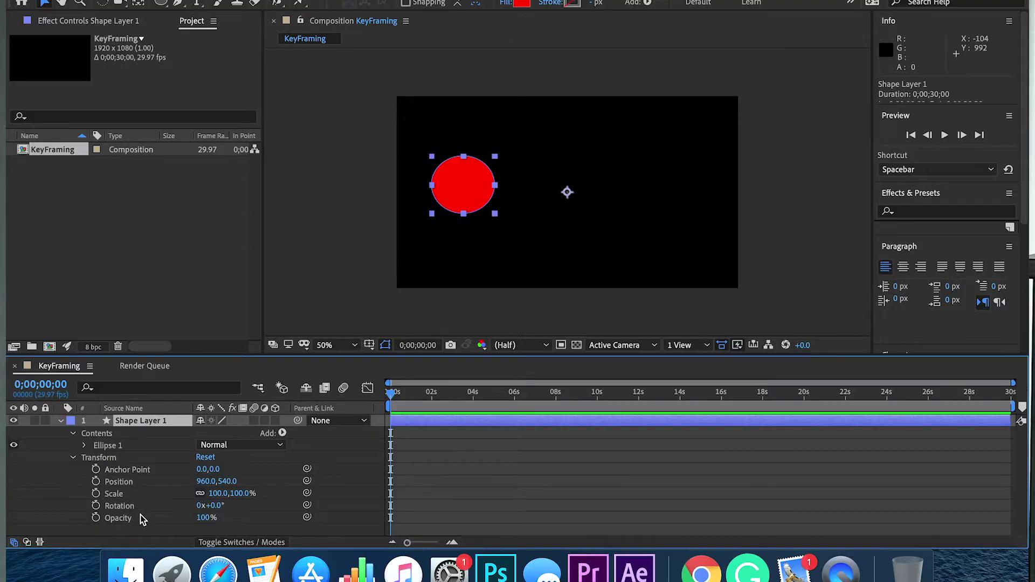
Start Position keyframing on the circle at 0 s and move the current time to one second
{"action": "left_click", "coordinate": [96, 481]}
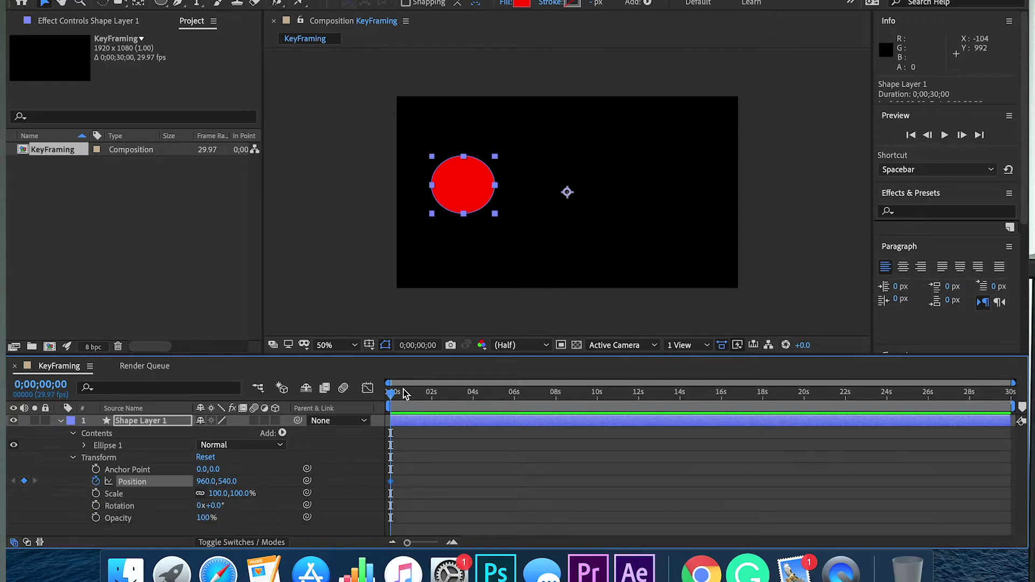
{"action": "left_click_drag", "start_coordinate": [393, 397], "coordinate": [400, 397]}
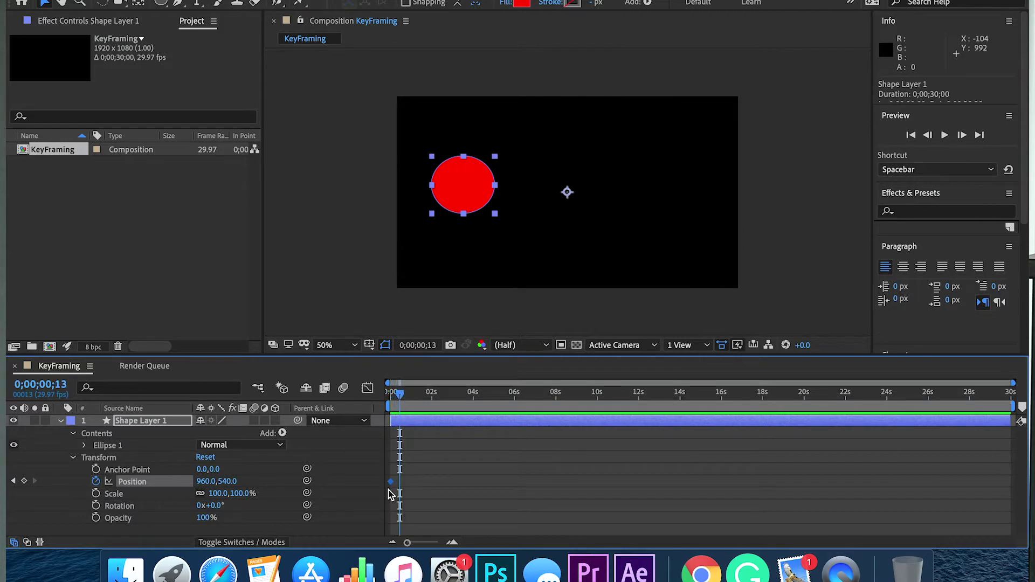
{"action": "mouse_move", "coordinate": [392, 483]}
{"action": "key", "text": "super+z"}
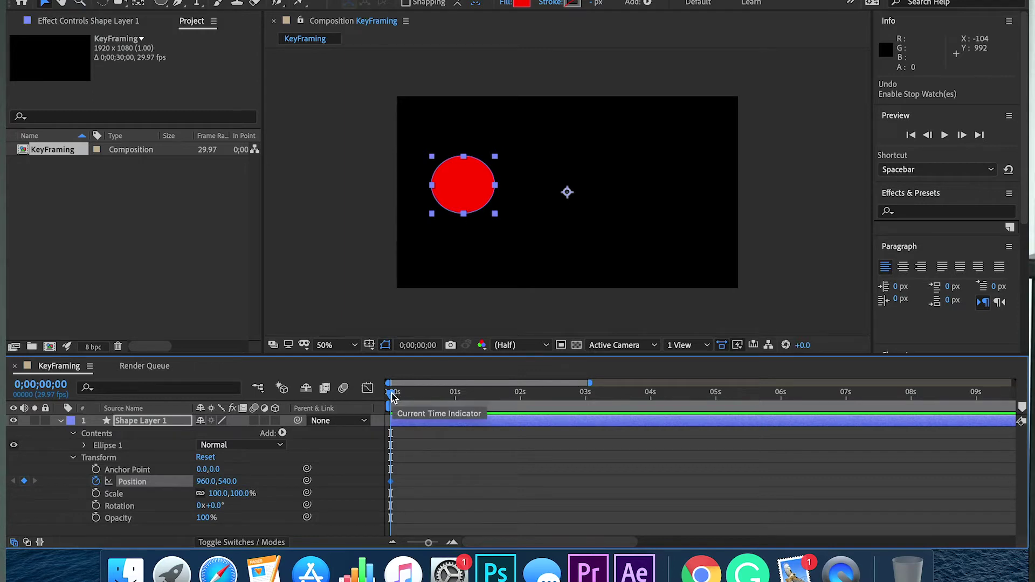
{"action": "left_click_drag", "start_coordinate": [394, 395], "coordinate": [409, 398]}
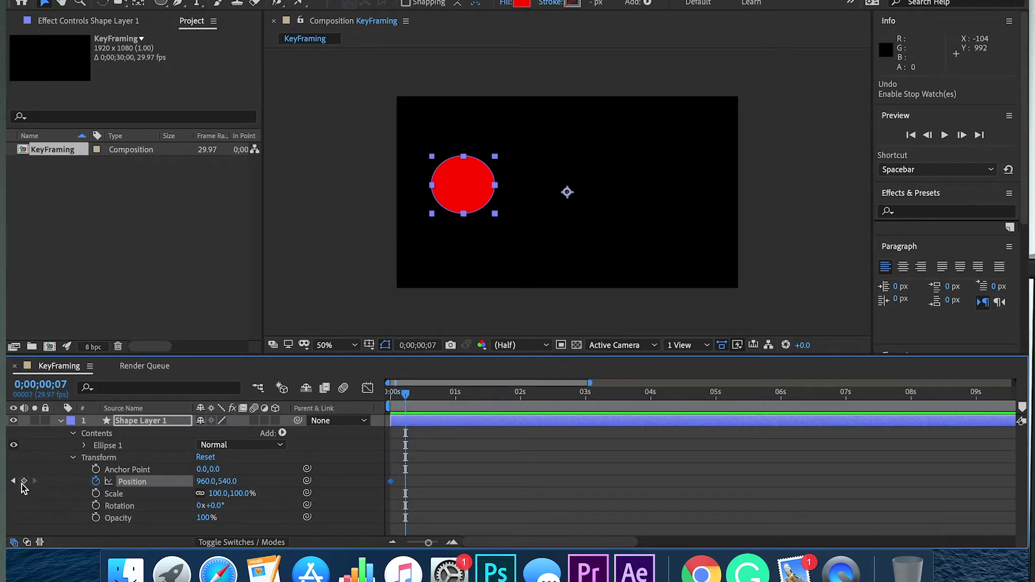
{"action": "left_click_drag", "start_coordinate": [406, 395], "coordinate": [455, 399]}
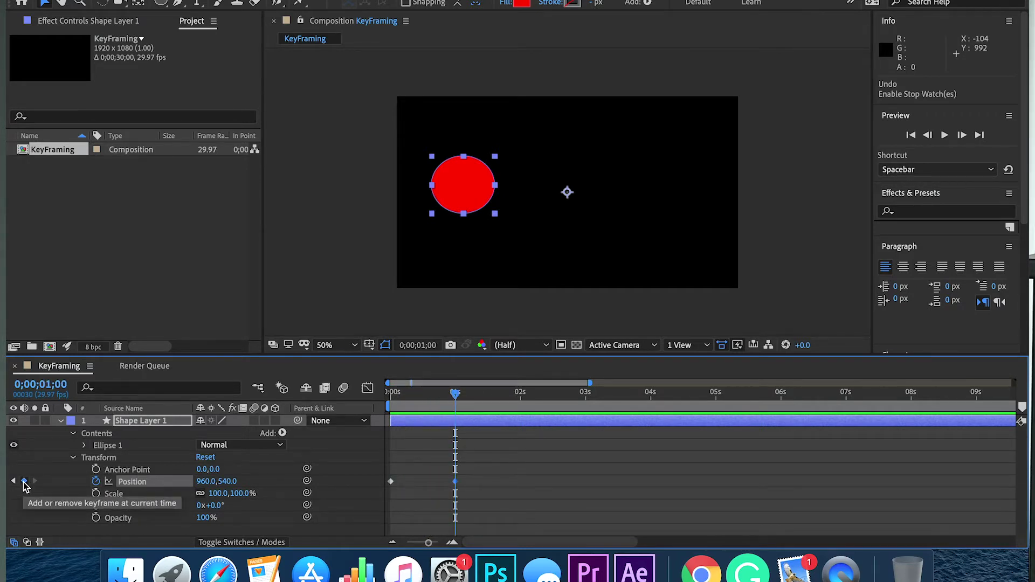
At one second, push the circle right to Position 2116, 540, then preview from the start
{"action": "left_click", "coordinate": [24, 482]}
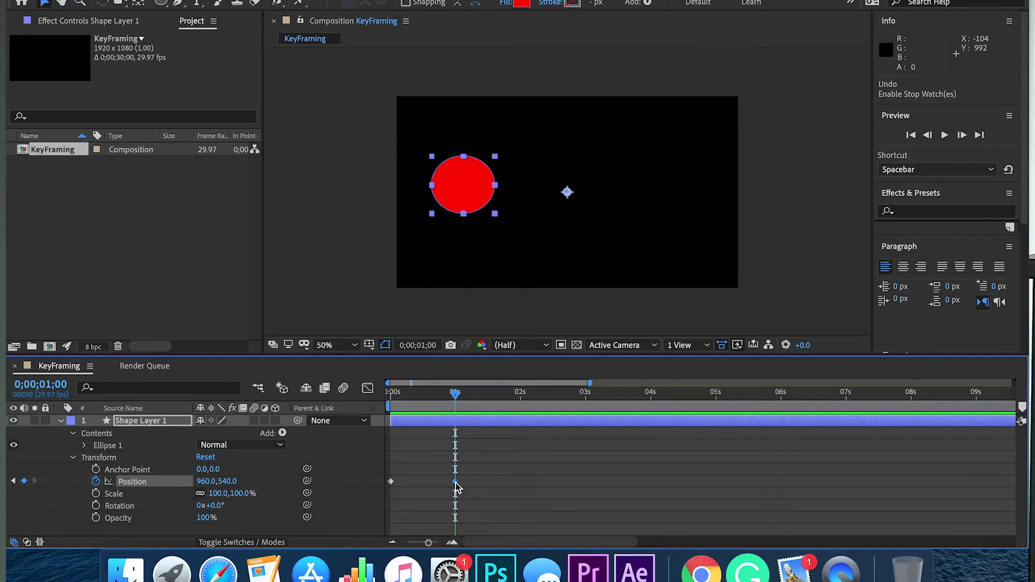
{"action": "mouse_move", "coordinate": [456, 488]}
{"action": "key", "text": "super+z"}
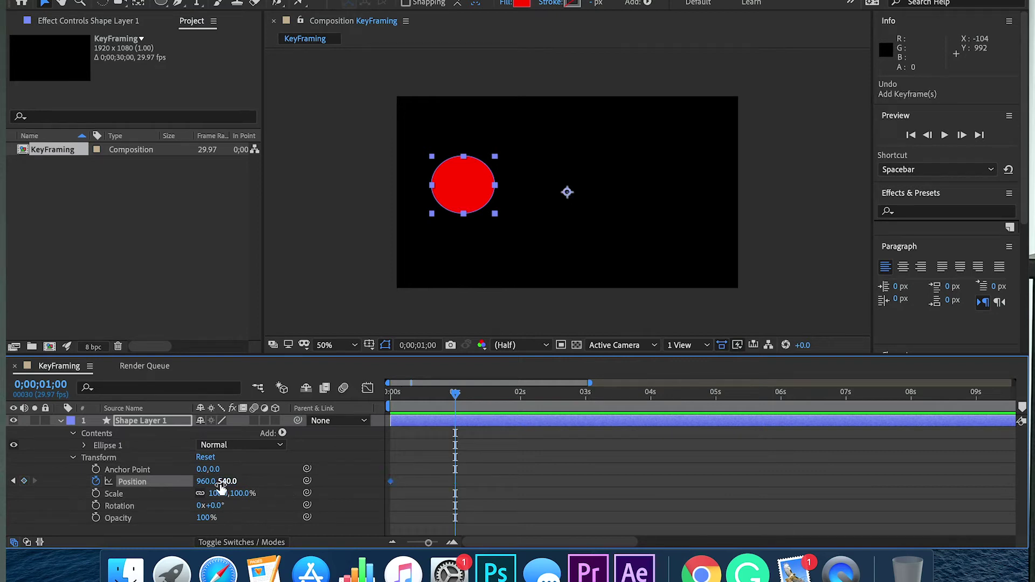
{"action": "left_click_drag", "start_coordinate": [205, 482], "coordinate": [1027, 486]}
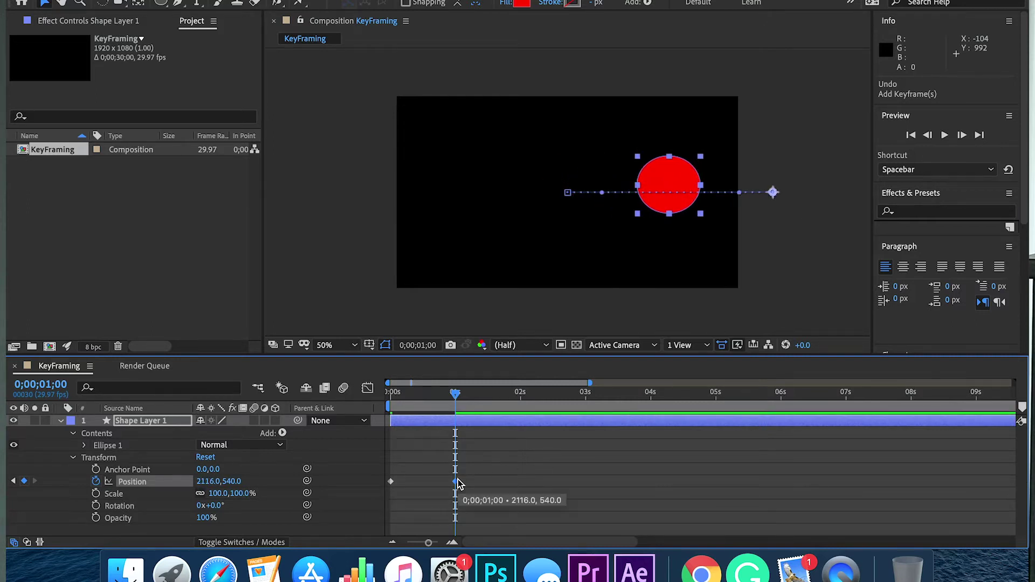
{"action": "left_click_drag", "start_coordinate": [454, 396], "coordinate": [374, 395]}
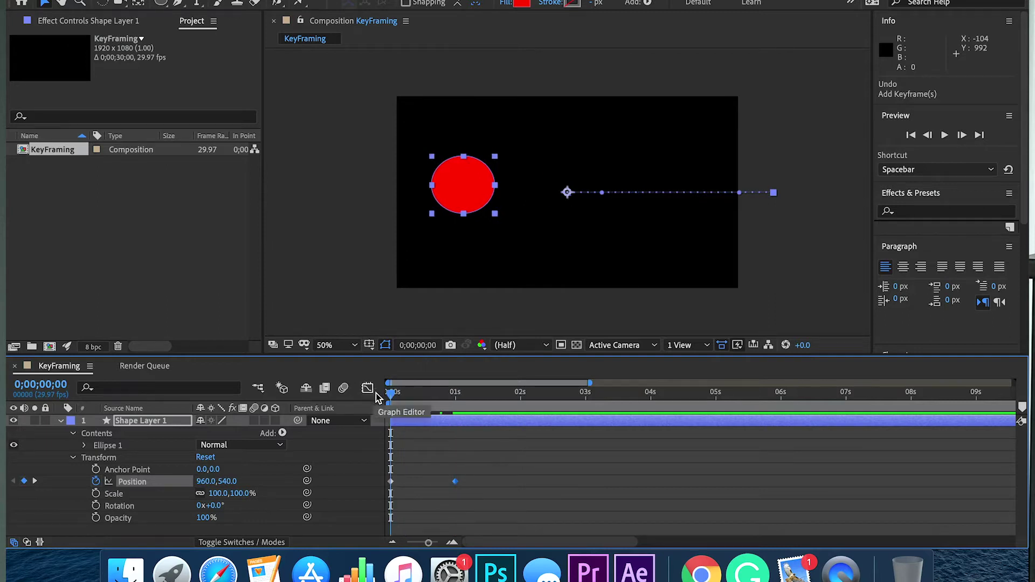
{"action": "key", "text": "space"}
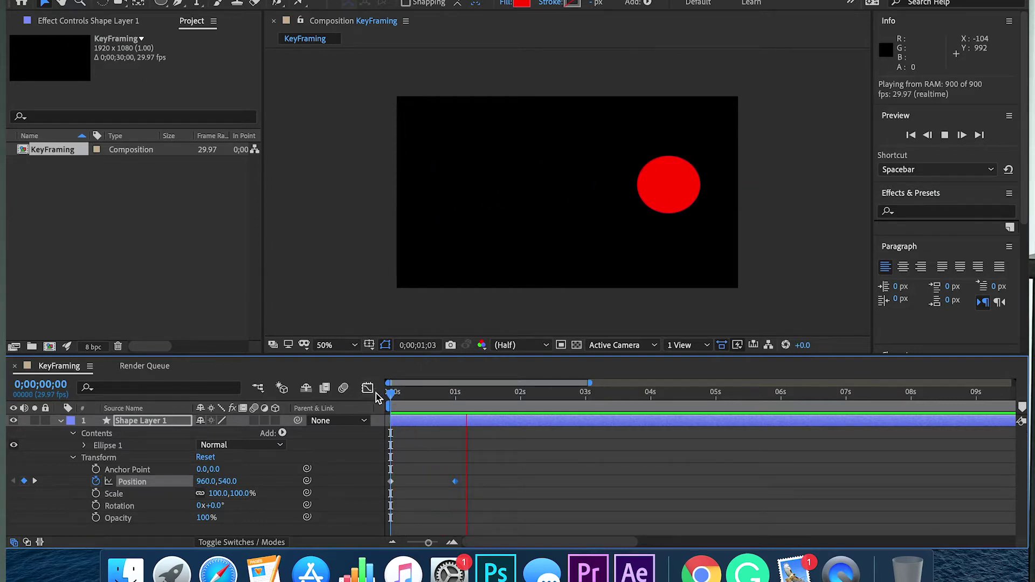
Reduce the one-second Position keyframe to 1304, 540 and preview the slower drift
{"action": "key", "text": "space"}
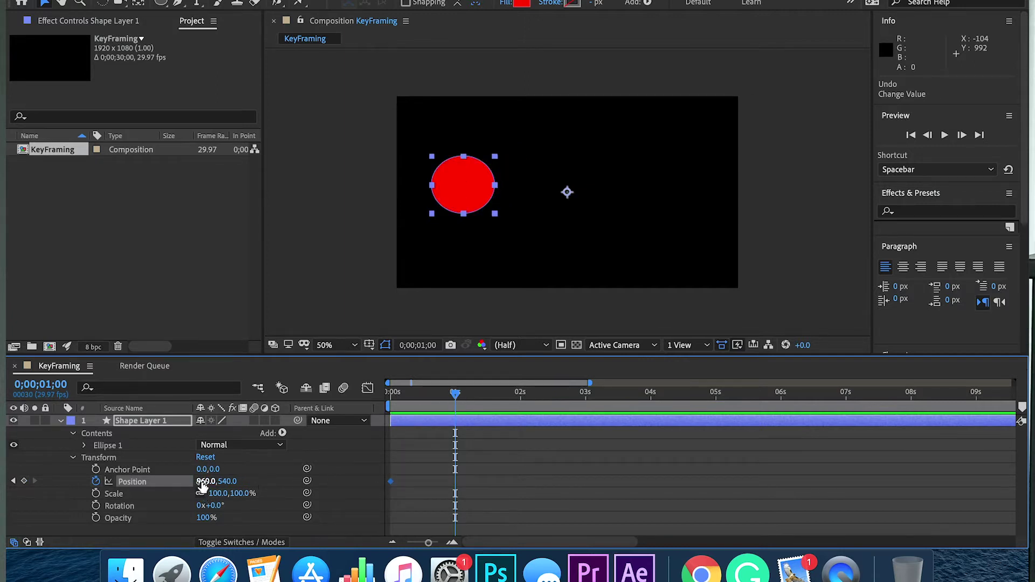
{"action": "left_click_drag", "start_coordinate": [201, 481], "coordinate": [318, 490]}
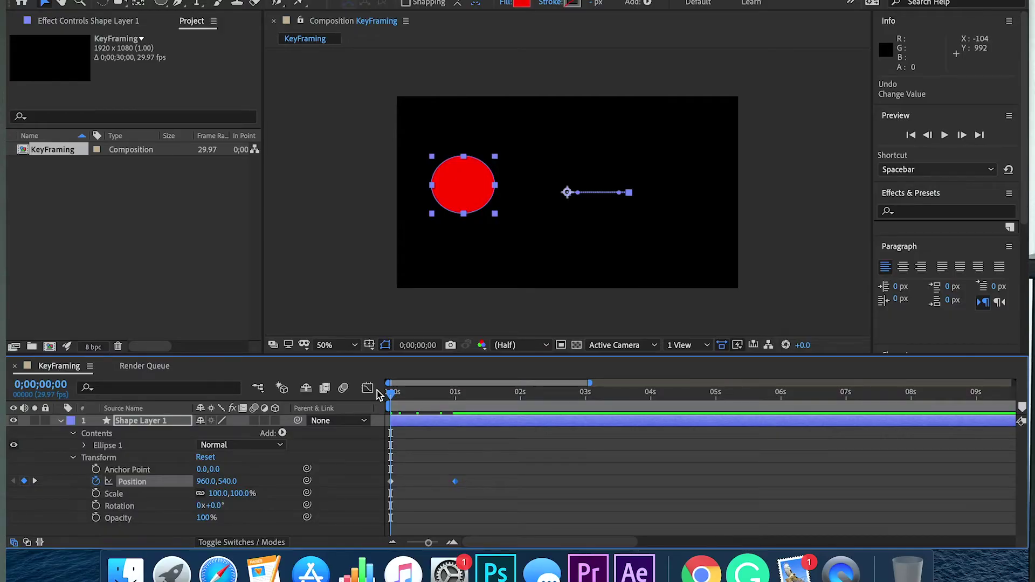
{"action": "key", "text": "space"}
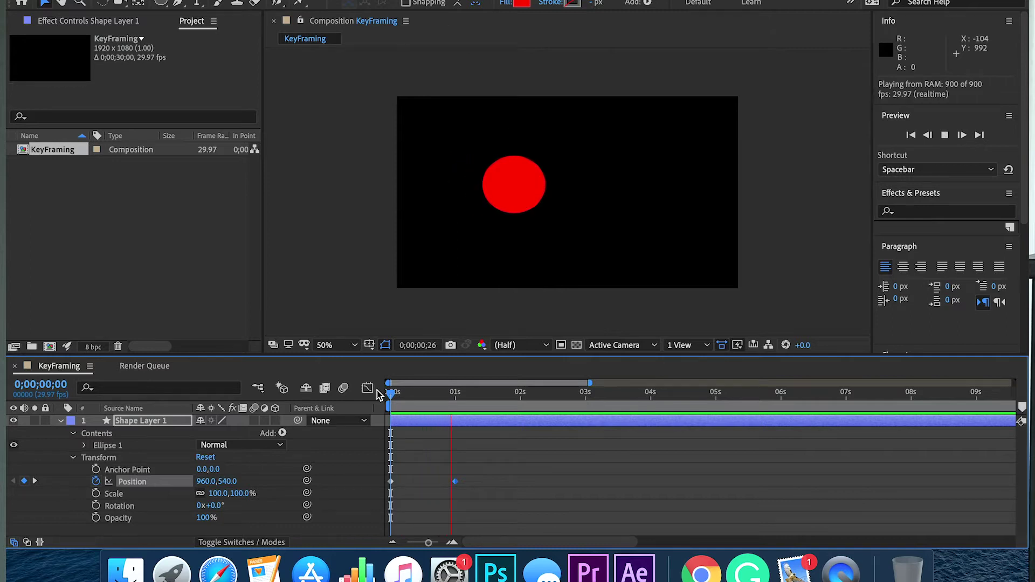
{"action": "key", "text": "space"}
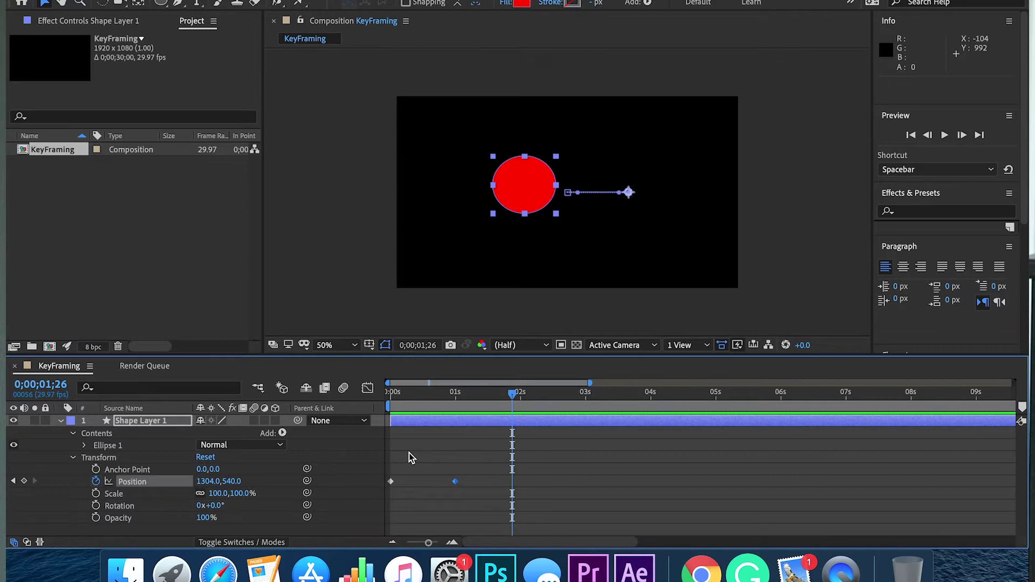
Try a fast jump far right at 1;12 and preview it
{"action": "left_click_drag", "start_coordinate": [512, 396], "coordinate": [483, 400]}
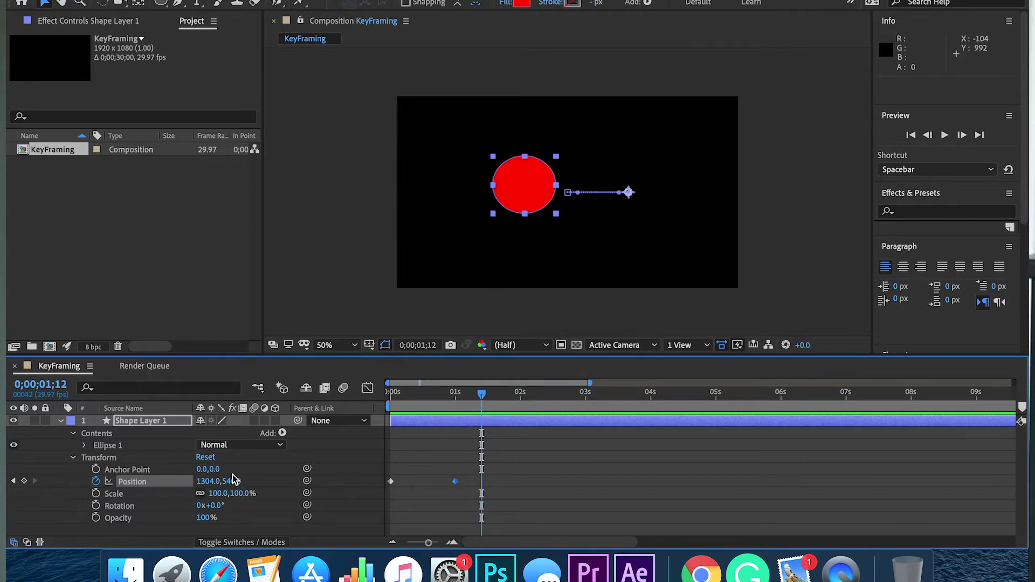
{"action": "left_click", "coordinate": [207, 481]}
{"action": "left_click_drag", "start_coordinate": [206, 481], "coordinate": [954, 475]}
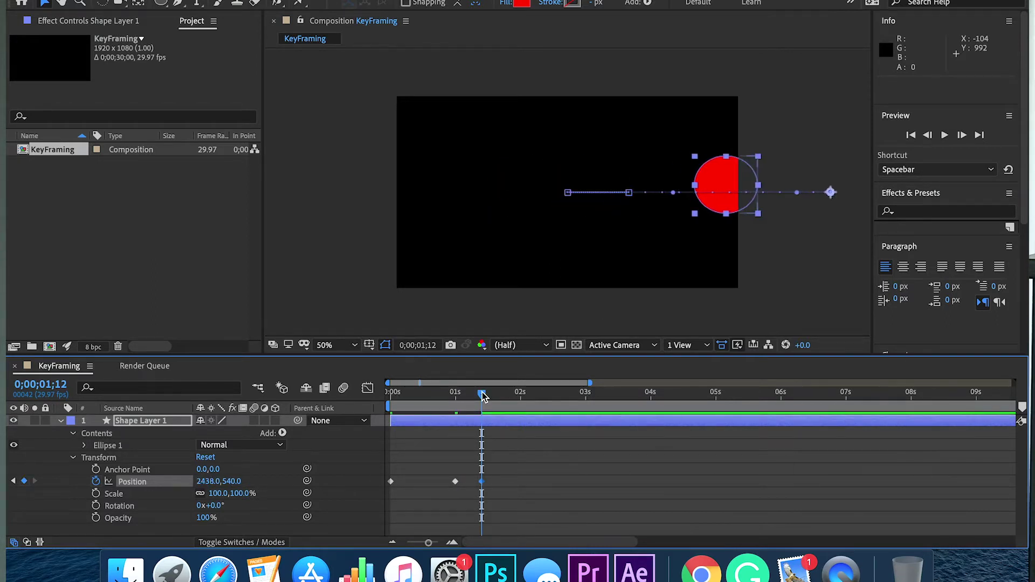
{"action": "key", "text": "space"}
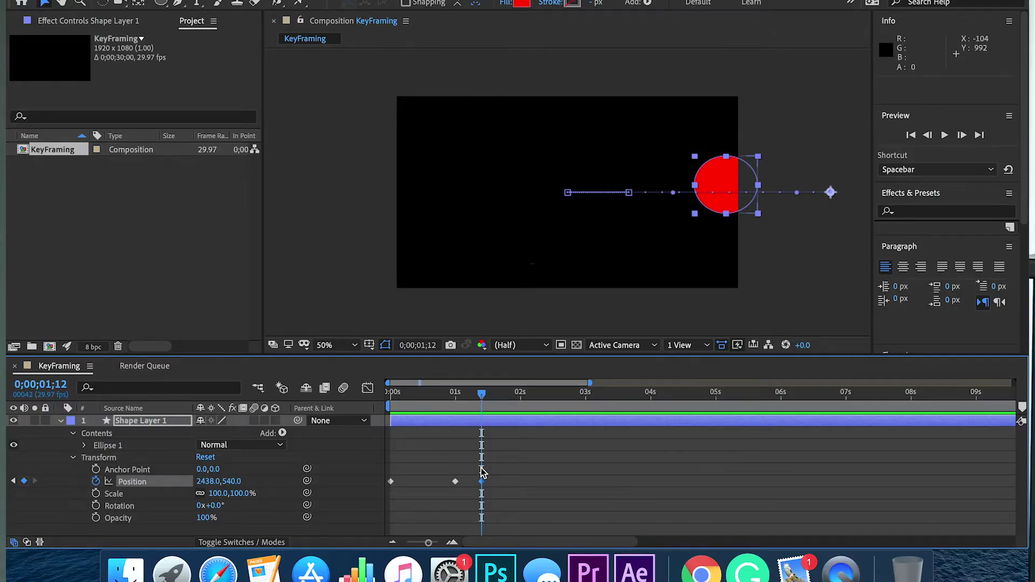
Delete the 1;12 Position keyframe and move the current time to about 1;06
{"action": "mouse_move", "coordinate": [484, 483]}
{"action": "key", "text": "Delete"}
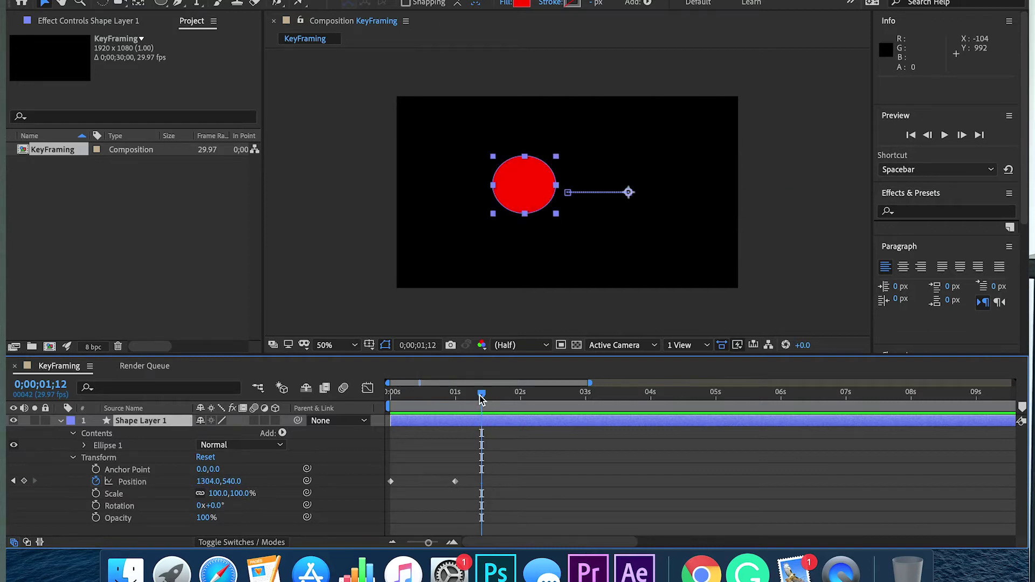
{"action": "left_click_drag", "start_coordinate": [481, 398], "coordinate": [459, 436]}
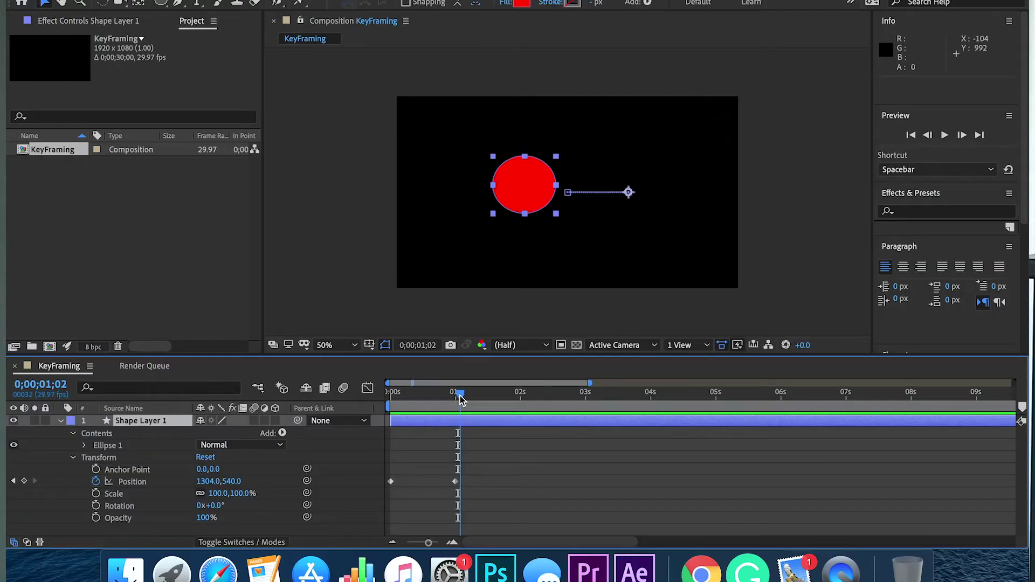
{"action": "left_click_drag", "start_coordinate": [461, 395], "coordinate": [467, 399]}
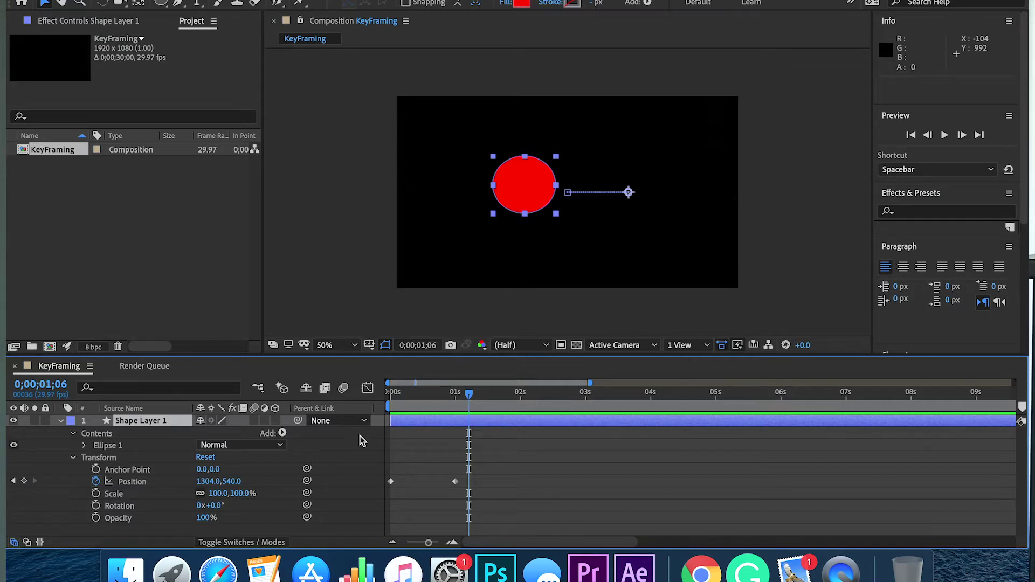
Add a Position keyframe at 1;06 that holds the circle at 1304, 540
{"action": "left_click", "coordinate": [24, 480]}
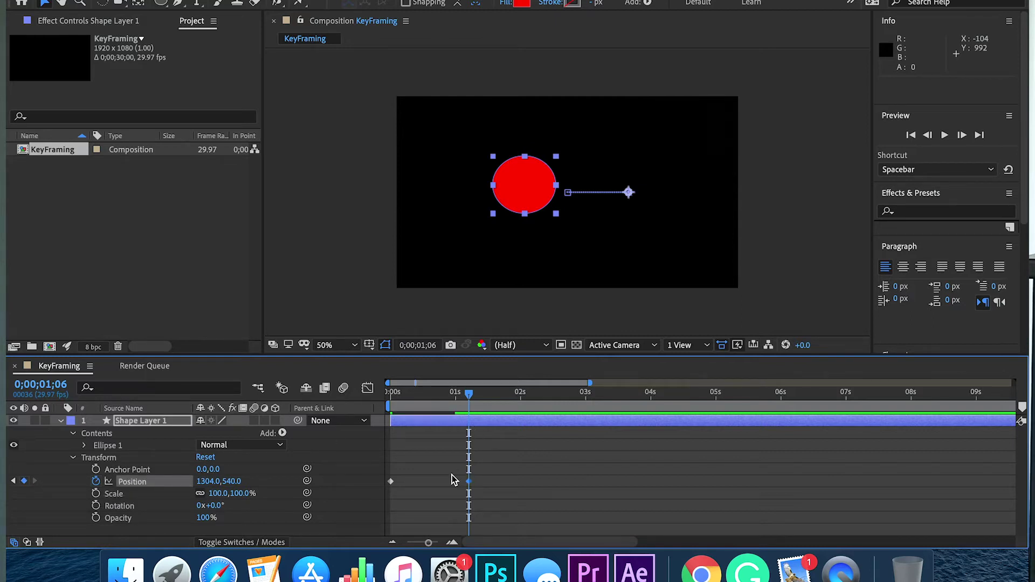
{"action": "left_click", "coordinate": [13, 481]}
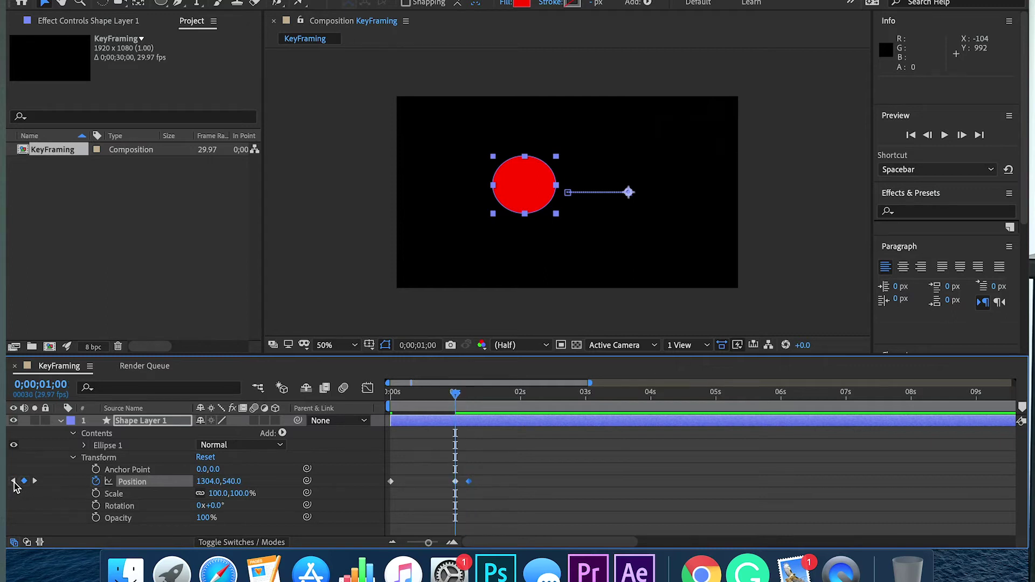
{"action": "left_click", "coordinate": [34, 481]}
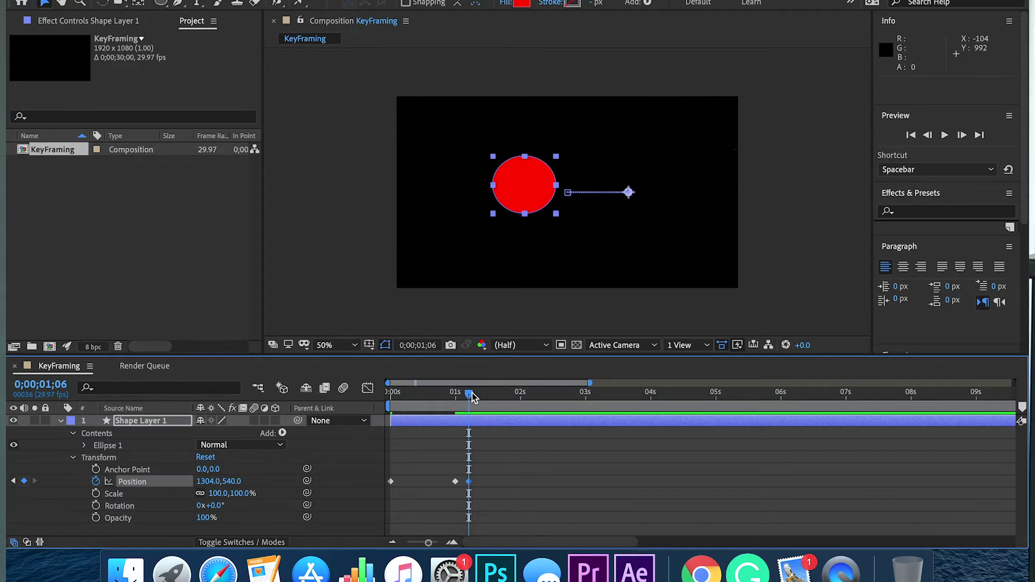
At 1;22, send the circle right to 2496, 540 and preview the animation
{"action": "left_click_drag", "start_coordinate": [470, 397], "coordinate": [503, 398]}
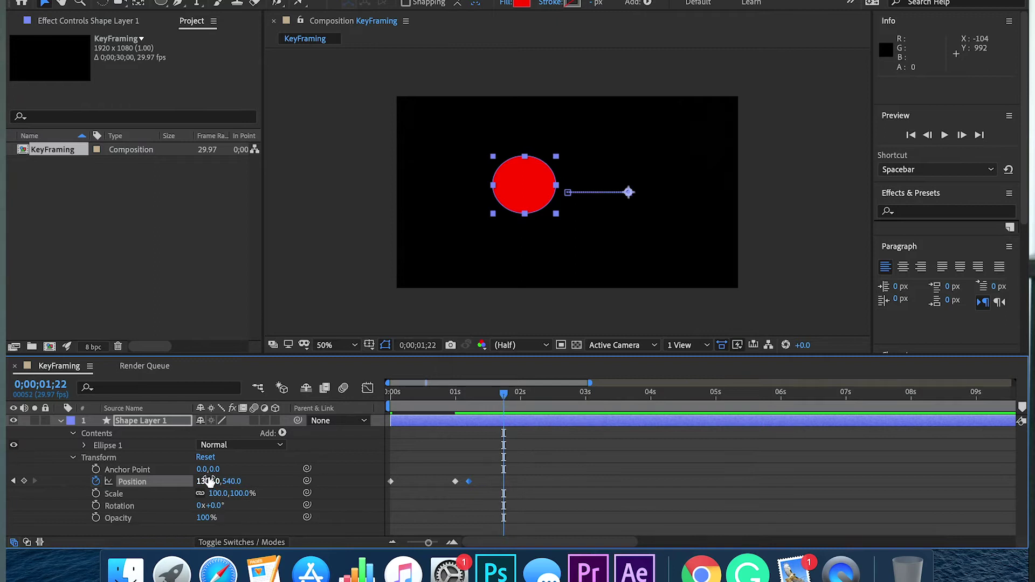
{"action": "left_click_drag", "start_coordinate": [207, 481], "coordinate": [1026, 454]}
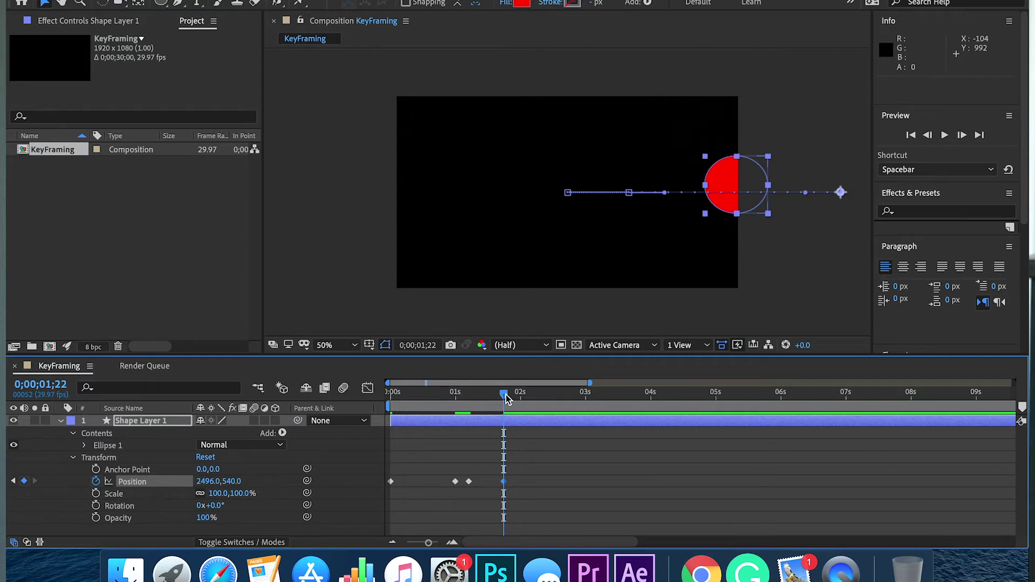
{"action": "key", "text": "space"}
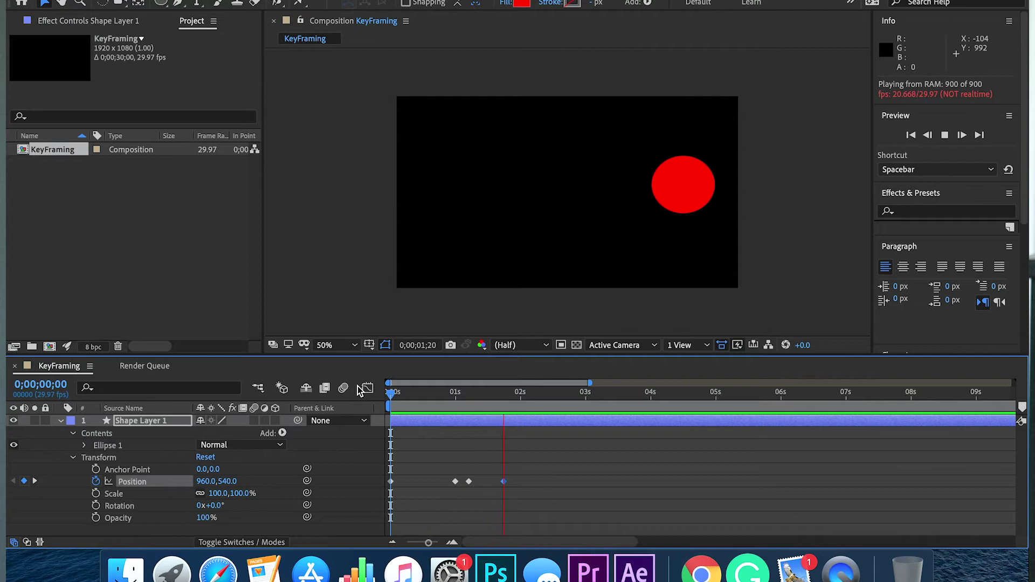
Start Opacity keyframing at 0 s with a value of 0%
{"action": "key", "text": "space"}
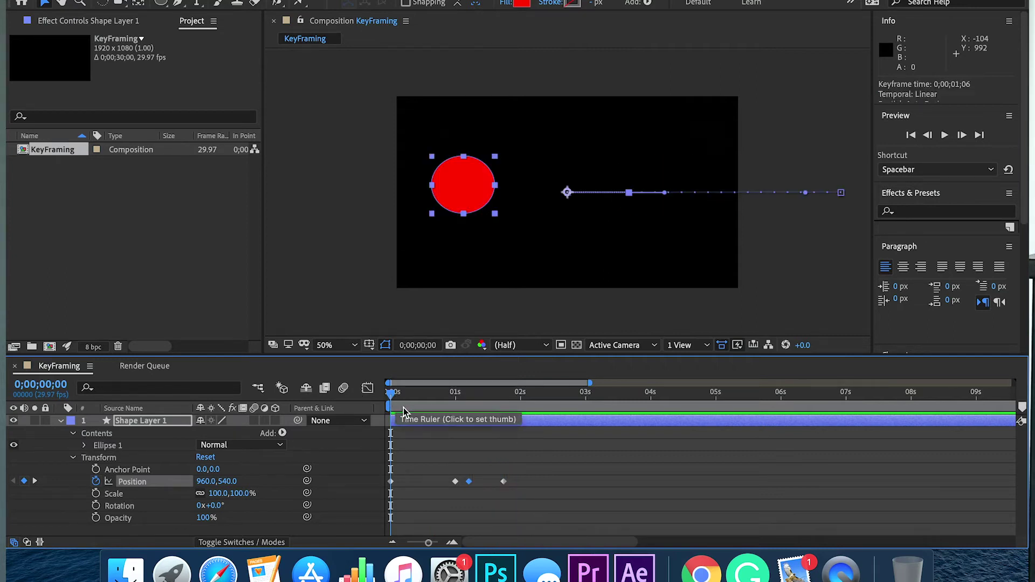
{"action": "left_click", "coordinate": [96, 518]}
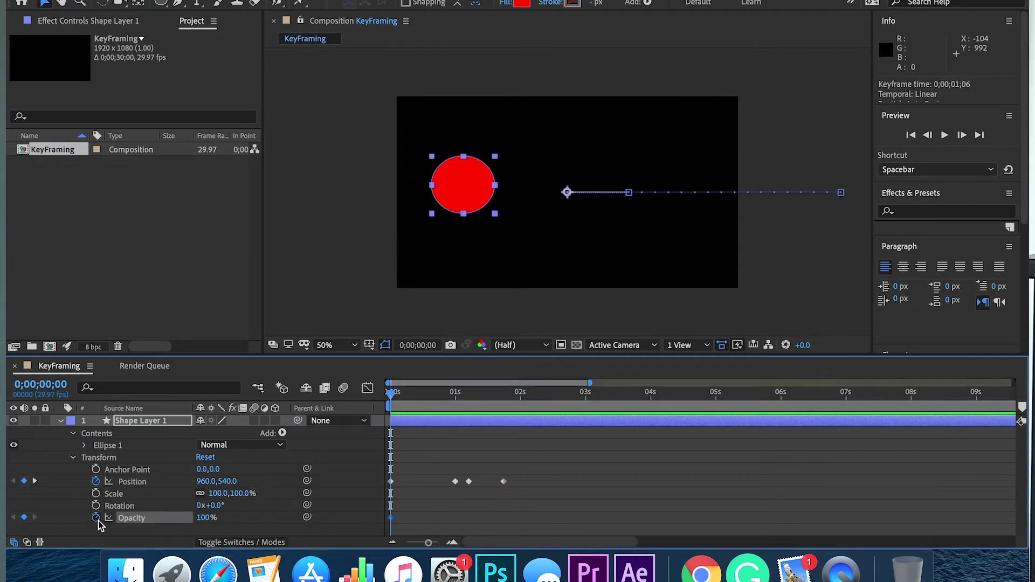
{"action": "left_click", "coordinate": [206, 518]}
{"action": "type", "text": "0"}
{"action": "key", "text": "Return"}
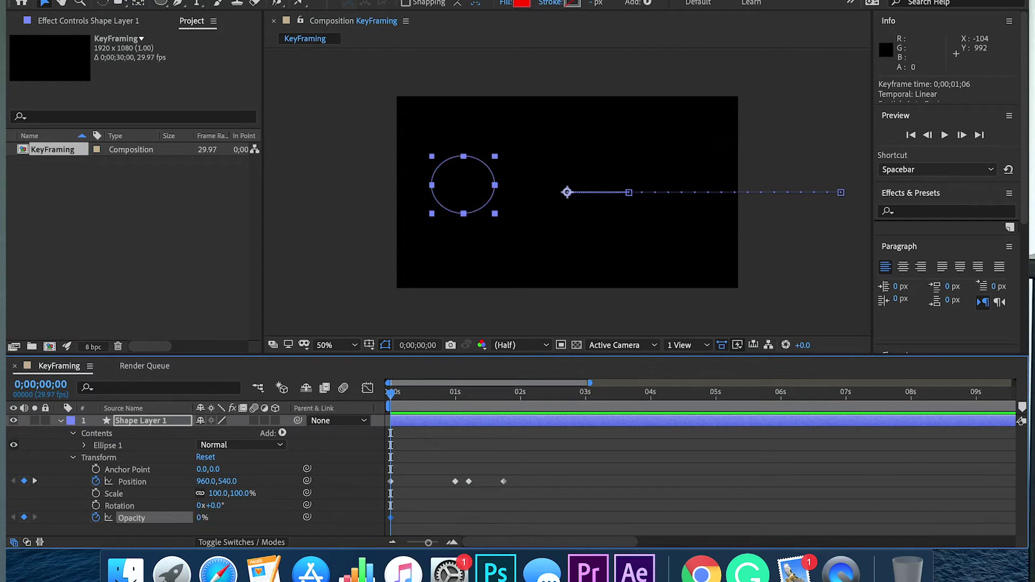
Set Opacity to 100% at the 1;22 keyframe and preview the fade-in
{"action": "left_click_drag", "start_coordinate": [412, 389], "coordinate": [505, 416]}
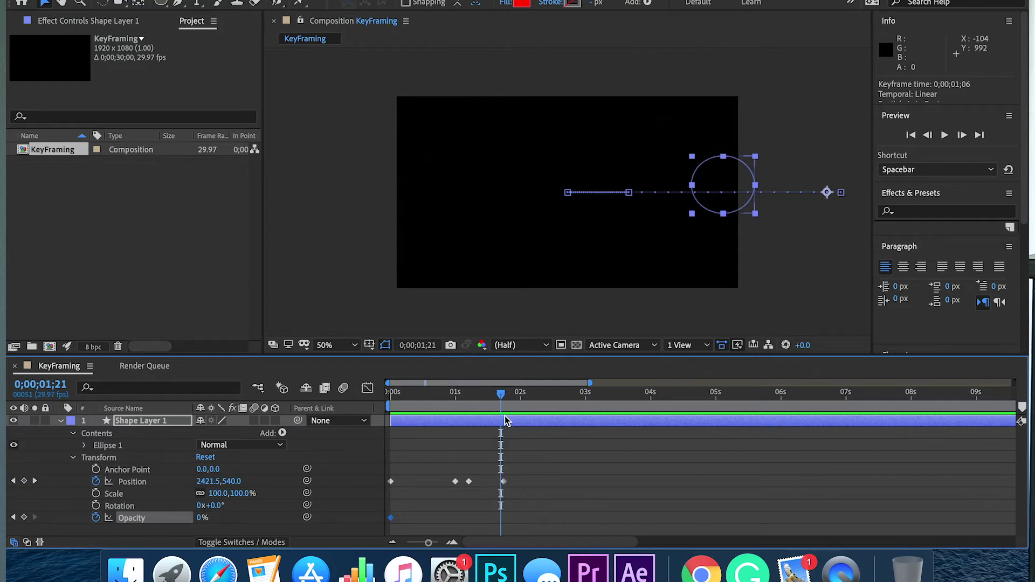
{"action": "left_click", "coordinate": [36, 480]}
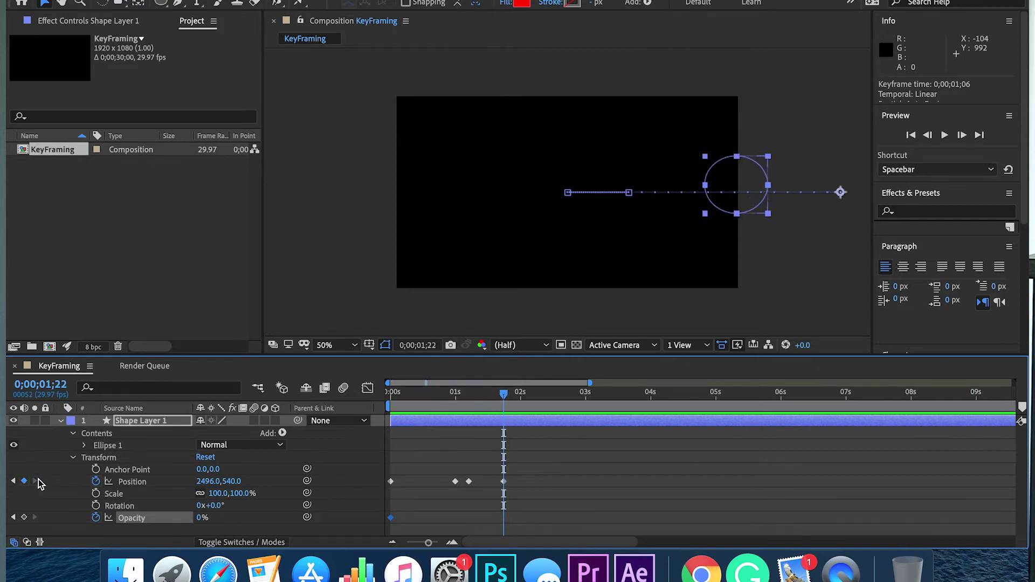
{"action": "left_click", "coordinate": [199, 518]}
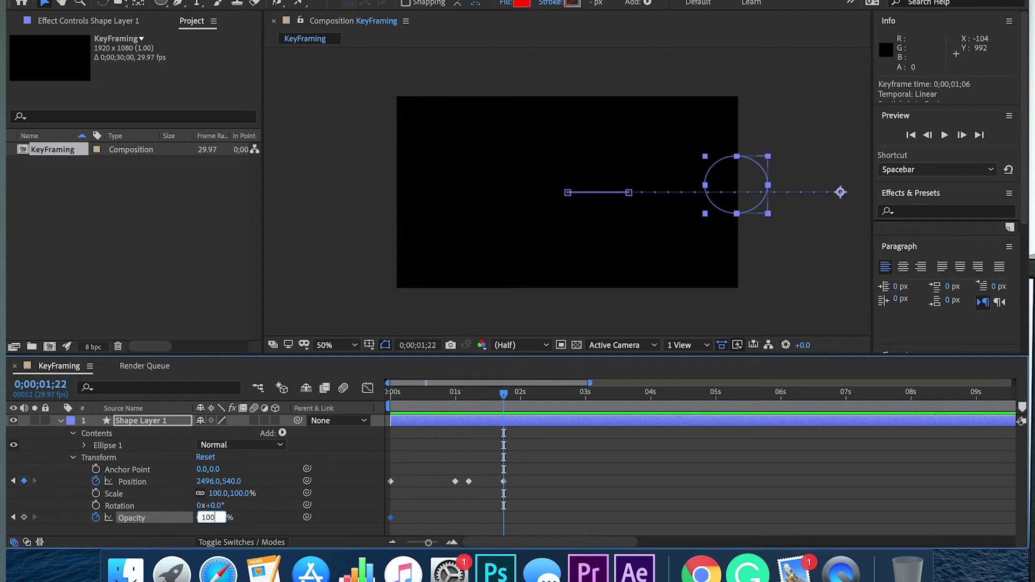
{"action": "key", "text": "Return"}
{"action": "key", "text": "Home"}
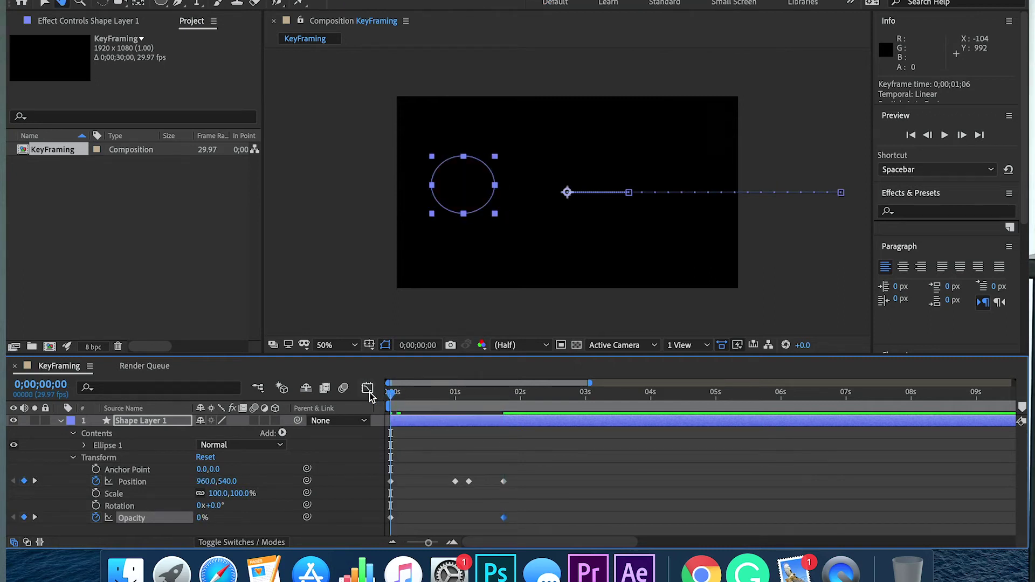
{"action": "key", "text": "space"}
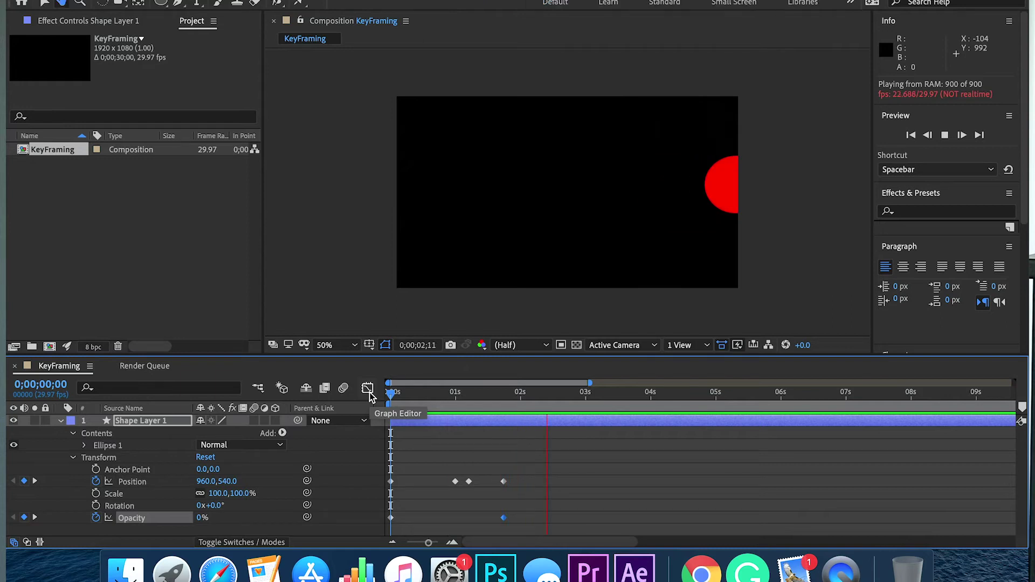
{"action": "key", "text": "space"}
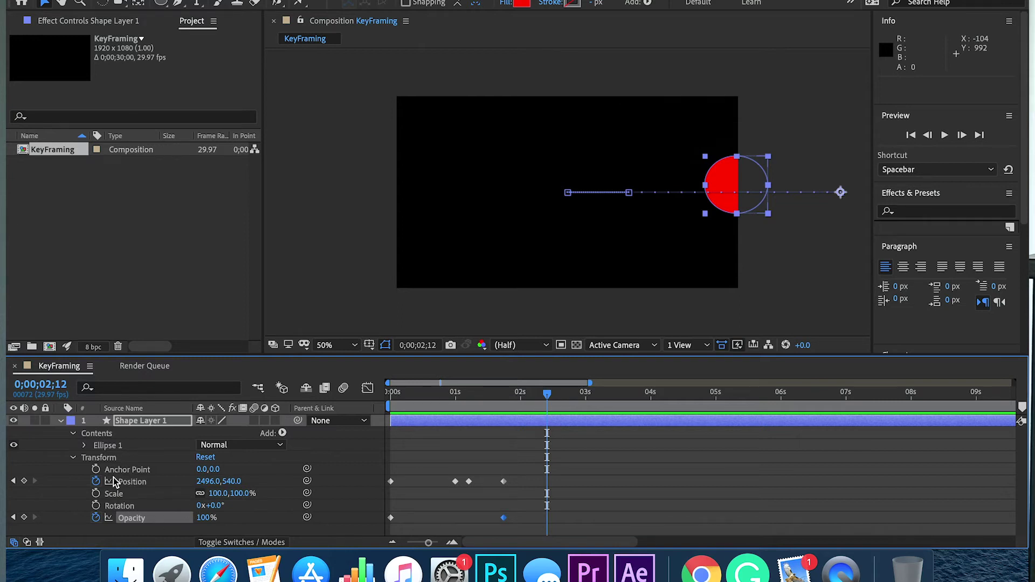
{"action": "left_click", "coordinate": [14, 482]}
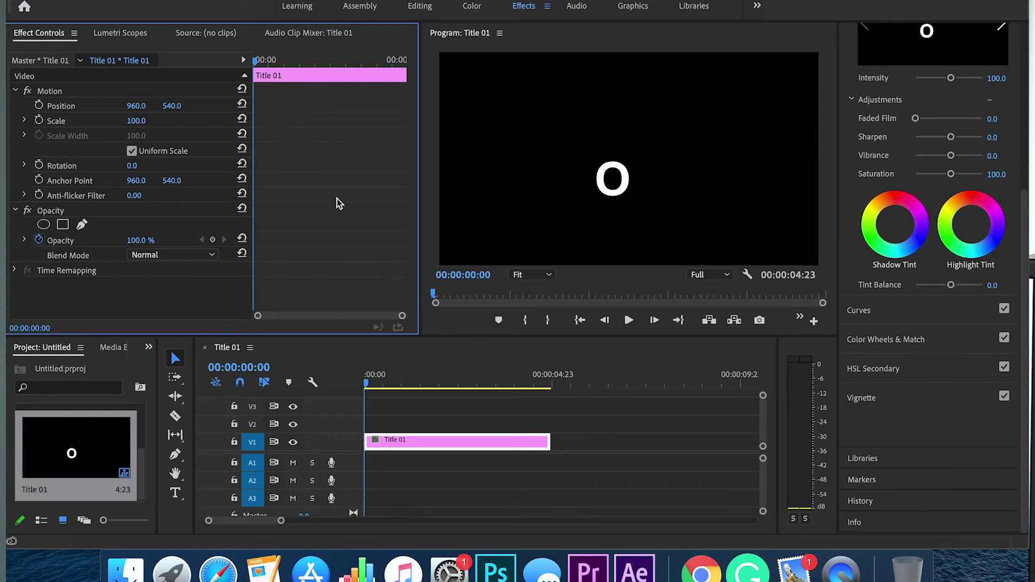
Enable Position keyframing on Title 01 at 960, 540, then move the time to 00:00:00:19
{"action": "left_click", "coordinate": [39, 105]}
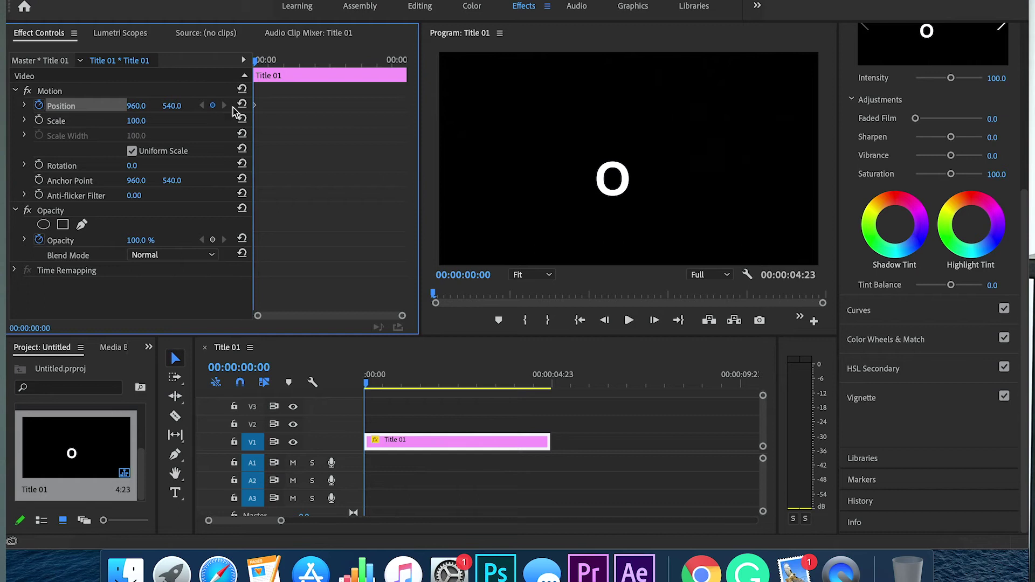
{"action": "left_click_drag", "start_coordinate": [256, 63], "coordinate": [326, 67]}
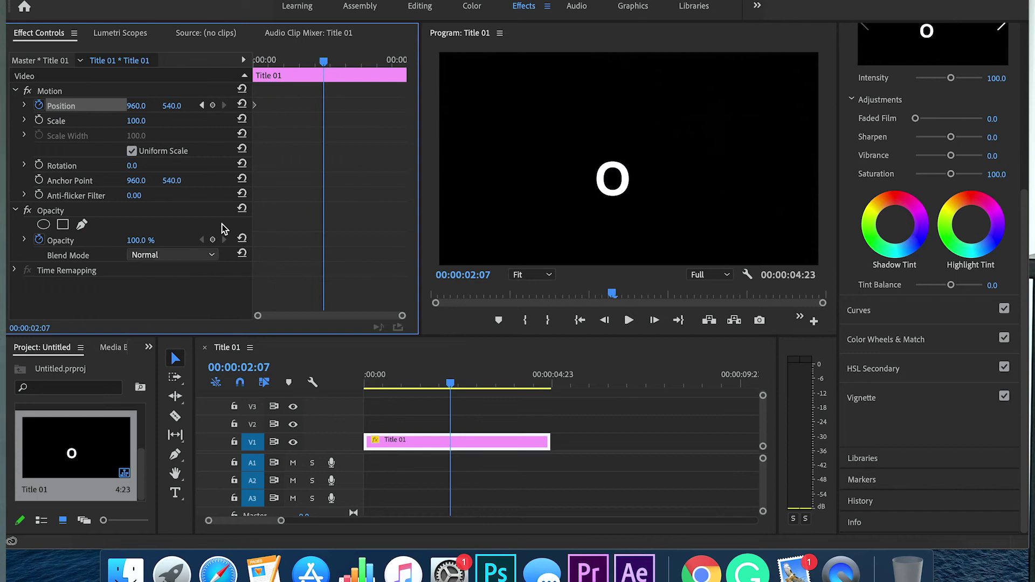